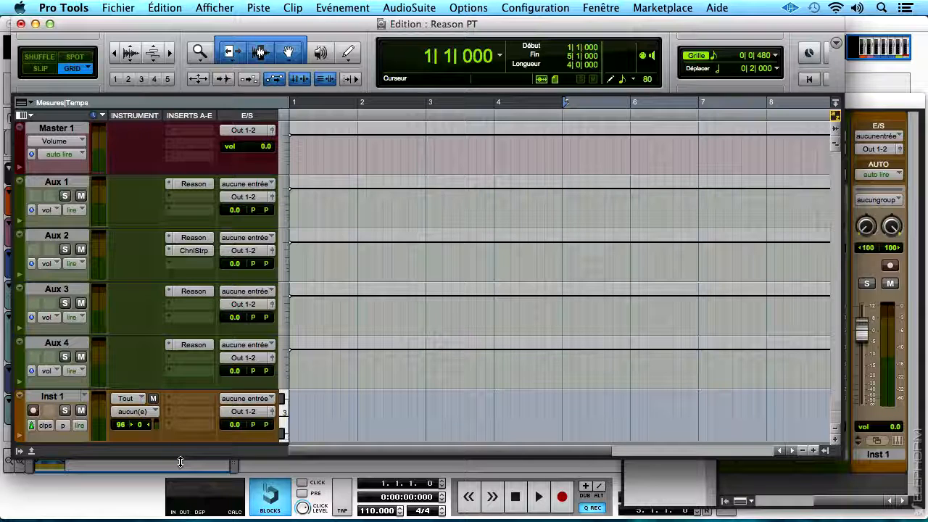
Switch to Reason to view the Thor 1 synthesizer in the rack, and return to the Pro Tools edit window
left_click(119, 492)
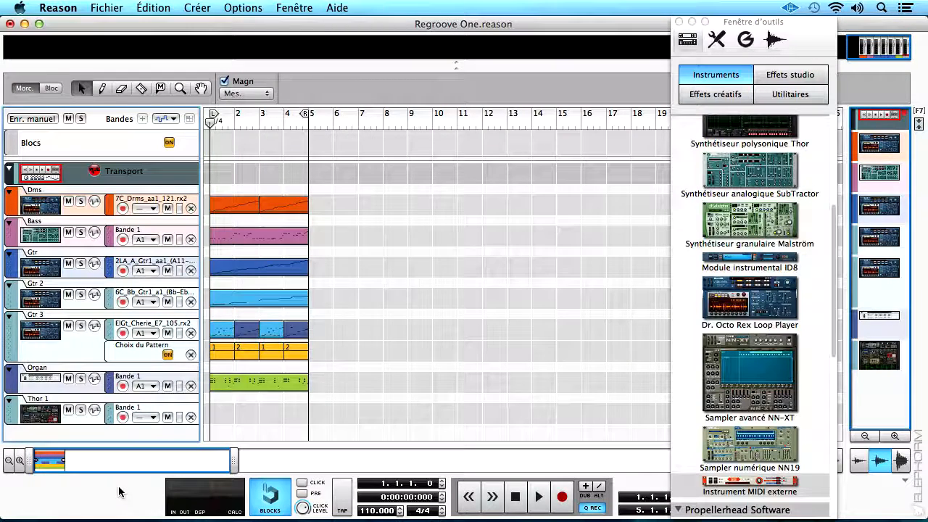
key("F6")
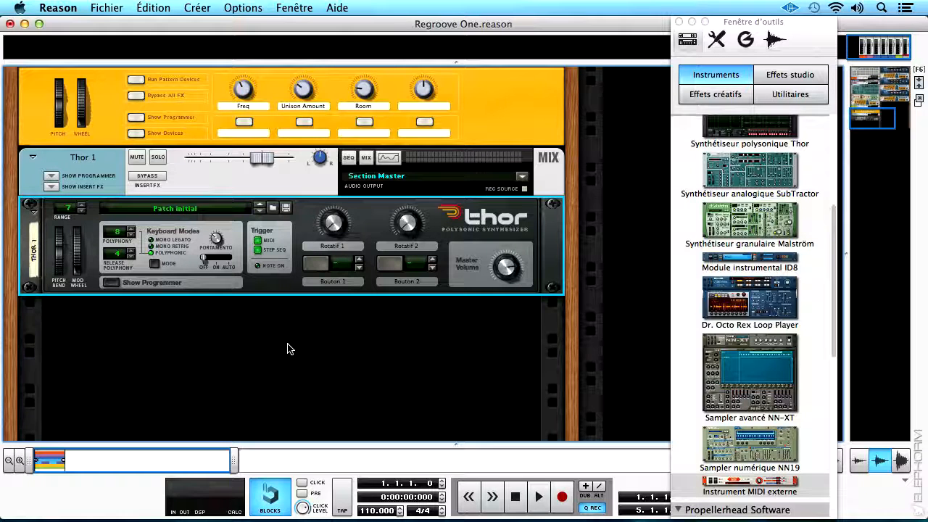
key("ctrl+Up")
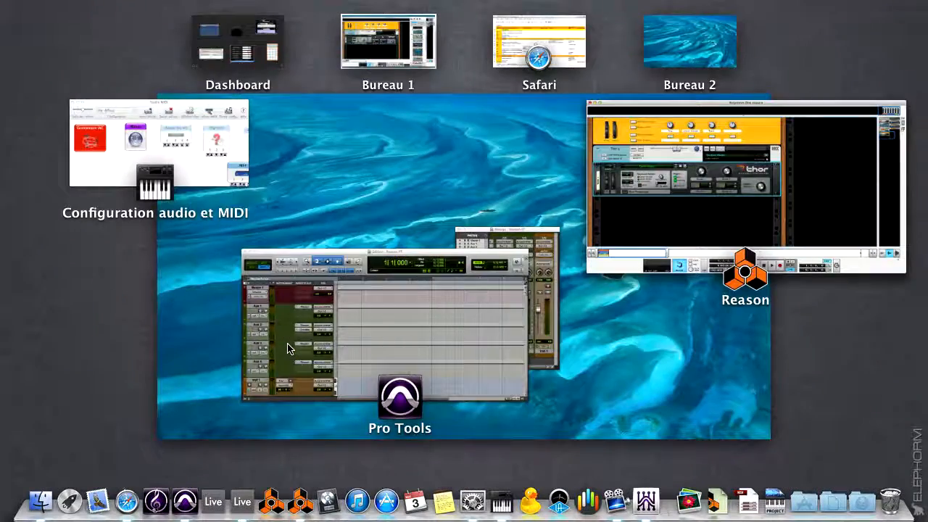
left_click(374, 312)
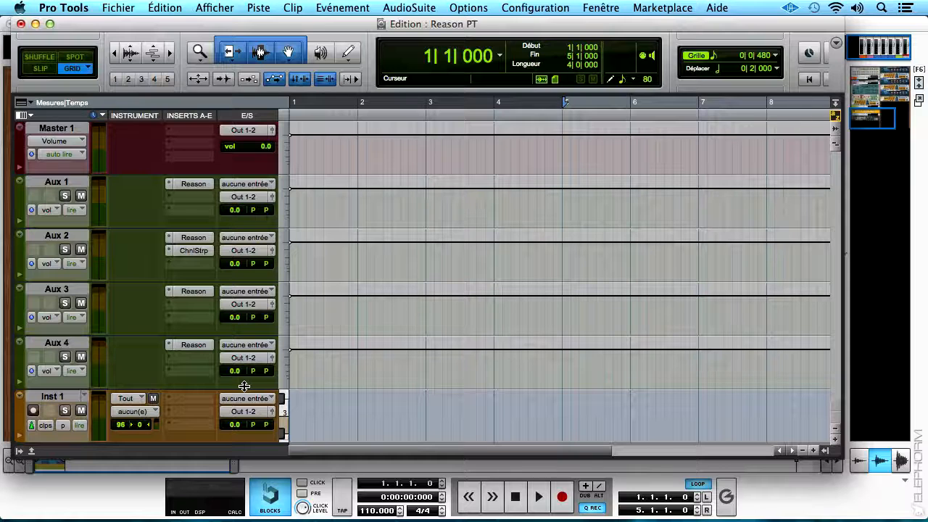
Assign the MIDI output of the Inst 1 track to Thor 1 - canal-9
left_click(133, 412)
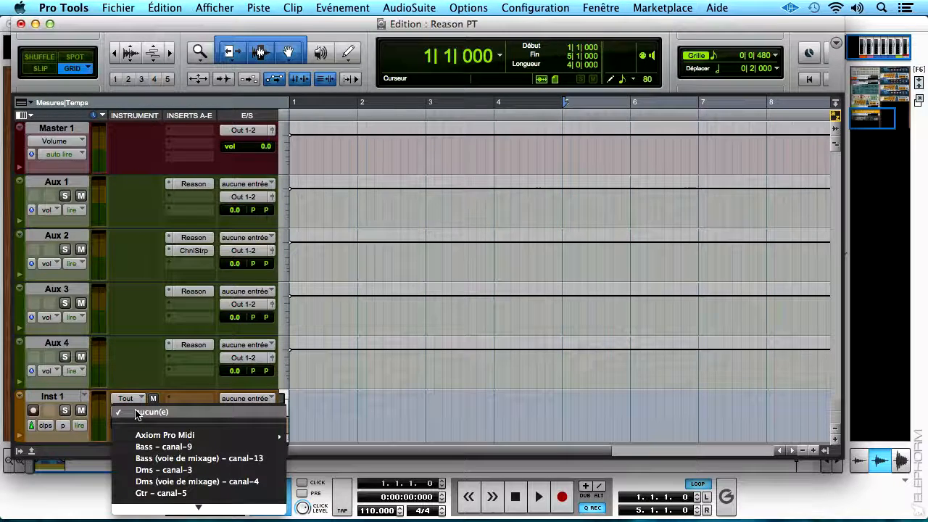
mouse_move(145, 520)
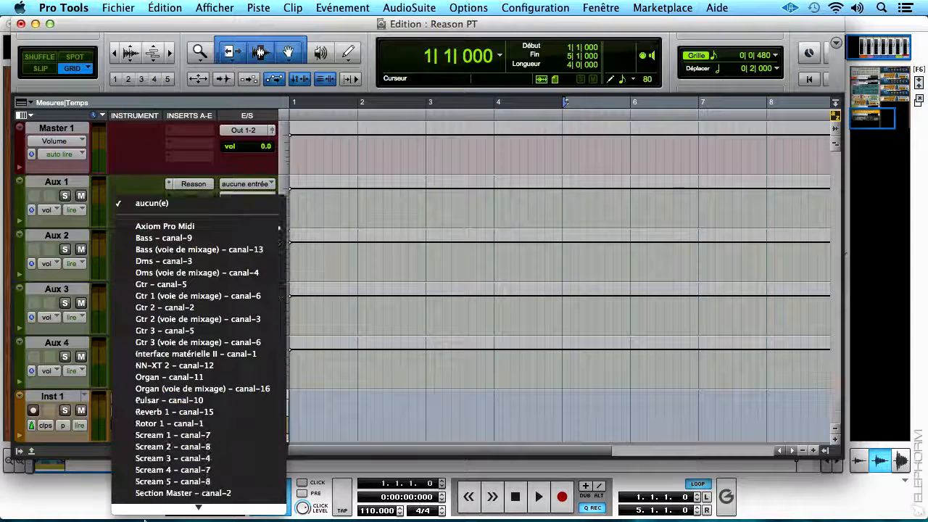
mouse_move(225, 507)
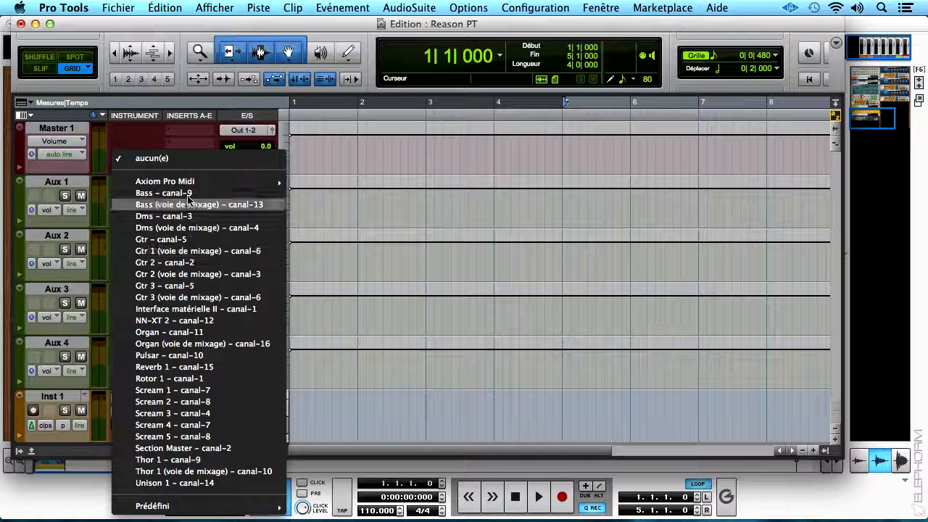
left_click(210, 461)
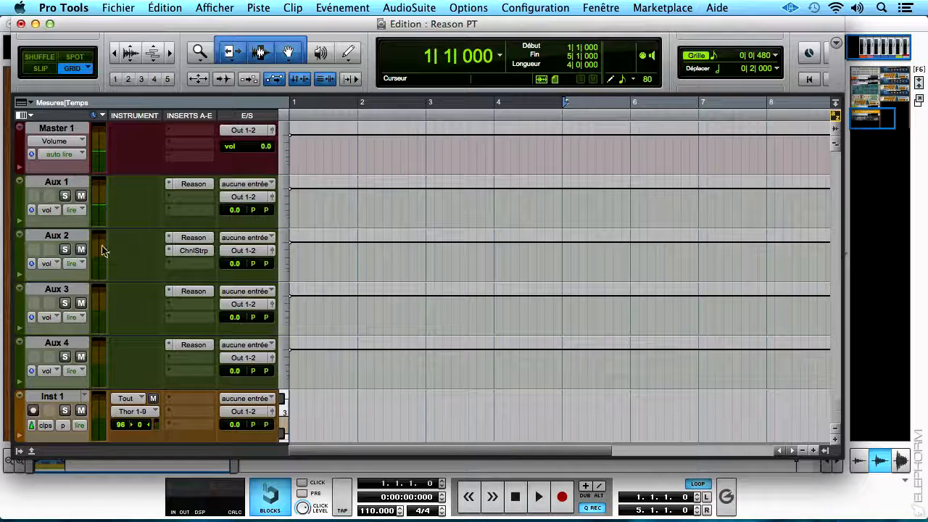
Check the ReWire output used on Aux 1, and insert Reason (stéréo) on Inst 1 with its output set to Canal 9 - Canal 10
left_click(193, 184)
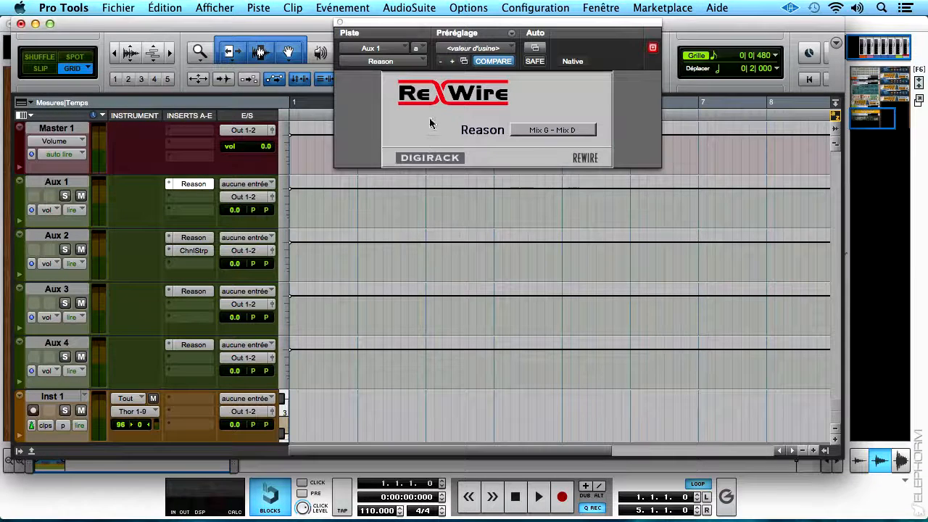
left_click(339, 22)
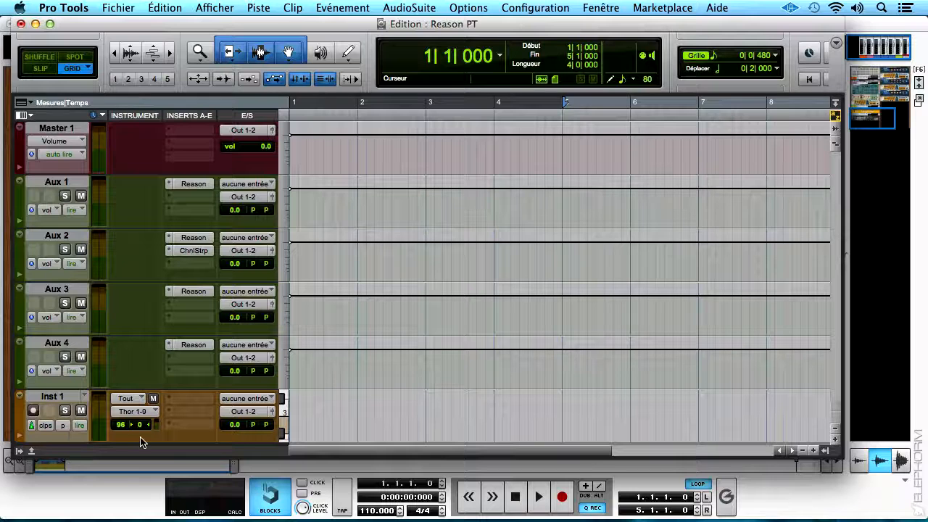
left_click(187, 403)
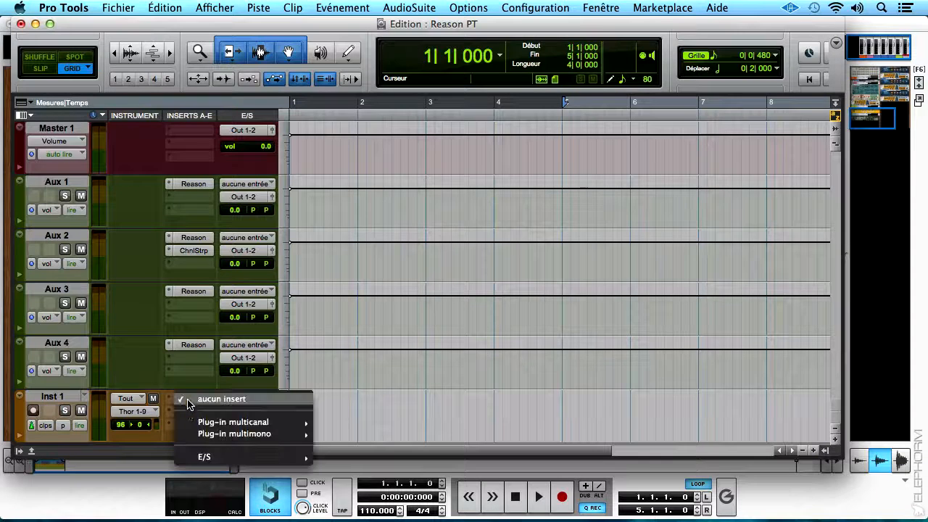
mouse_move(193, 423)
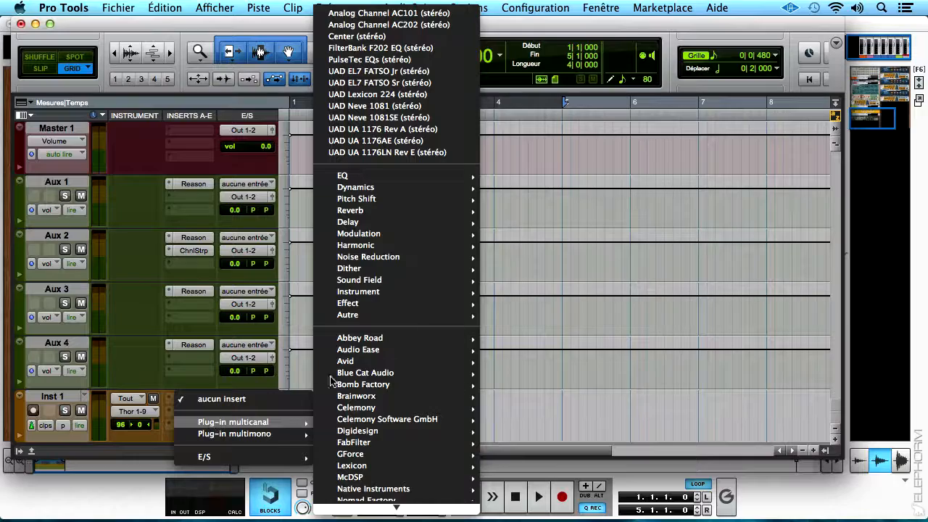
mouse_move(359, 294)
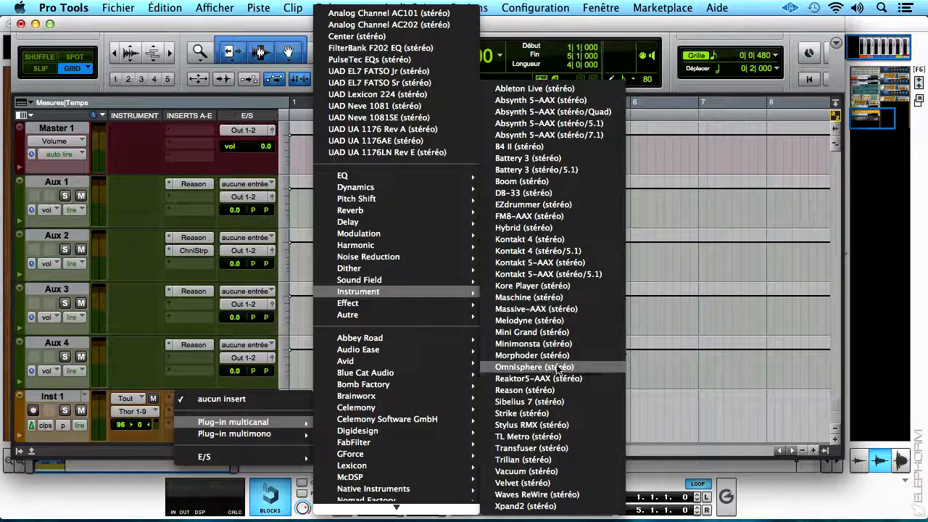
left_click(555, 391)
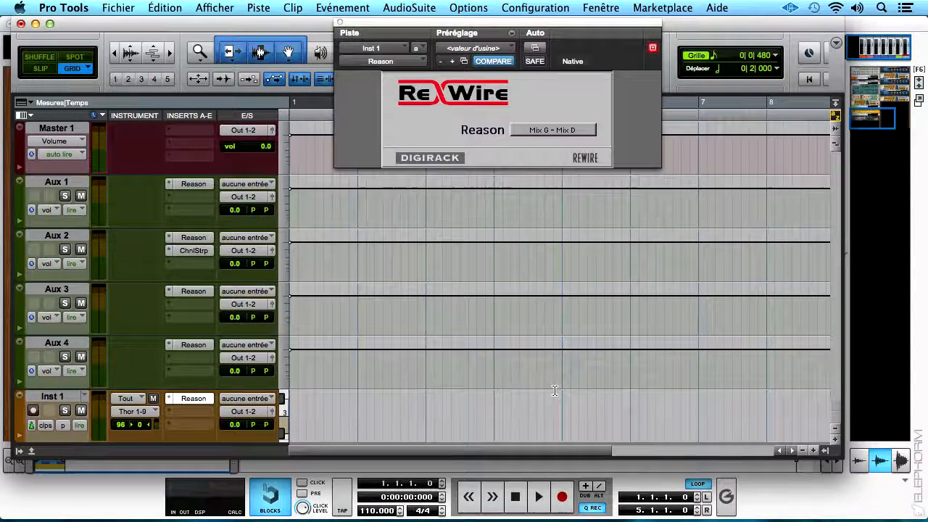
left_click(562, 132)
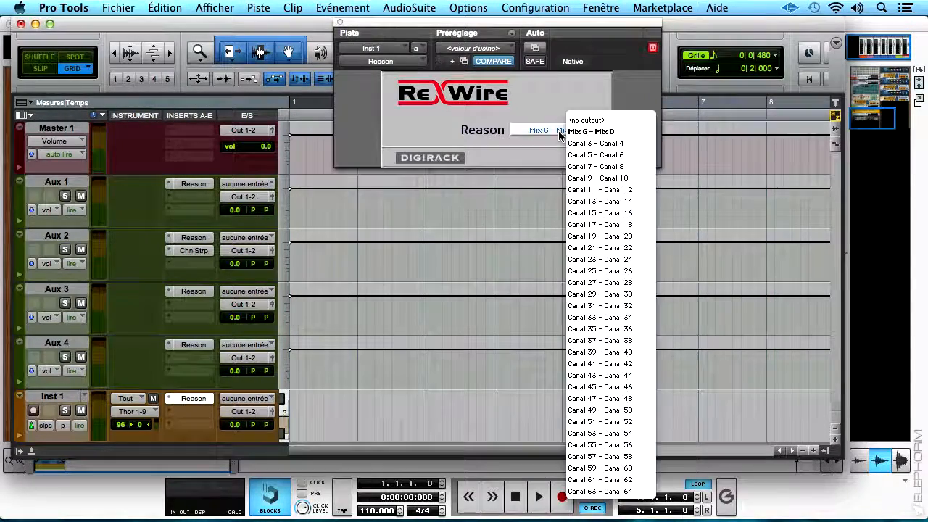
left_click(620, 178)
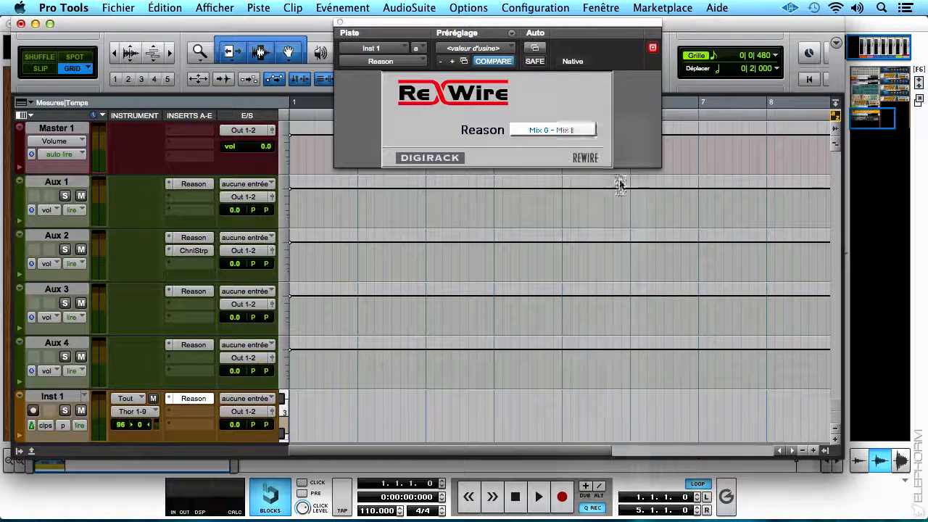
In Reason, cable the direct outputs of the Thor 1 mix channel to audio outputs 9 and 10 of the Hardware Interface
left_click(130, 483)
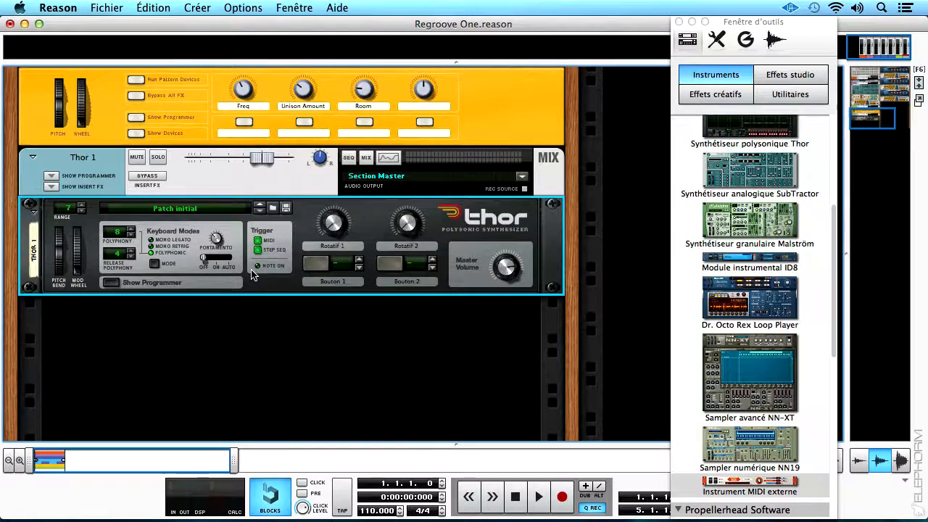
key("Tab")
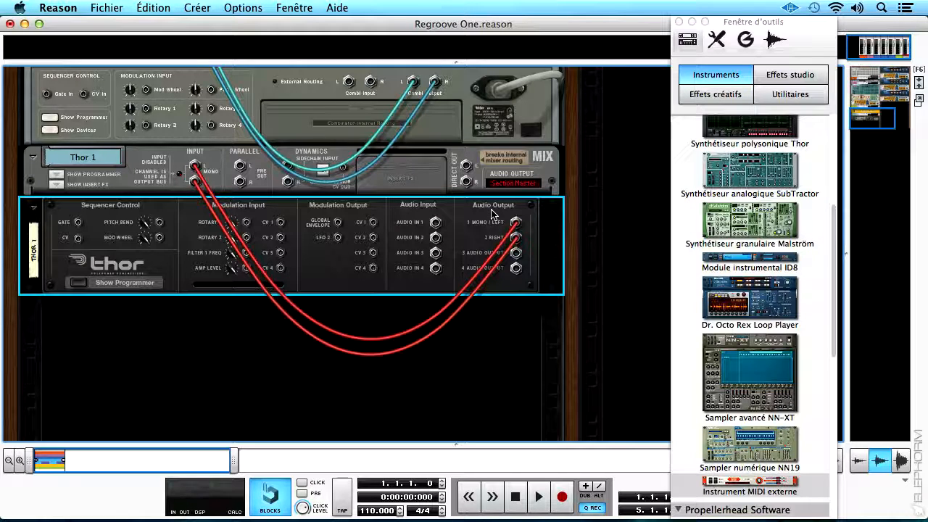
left_click(470, 169)
left_click_drag(470, 169, 447, 110)
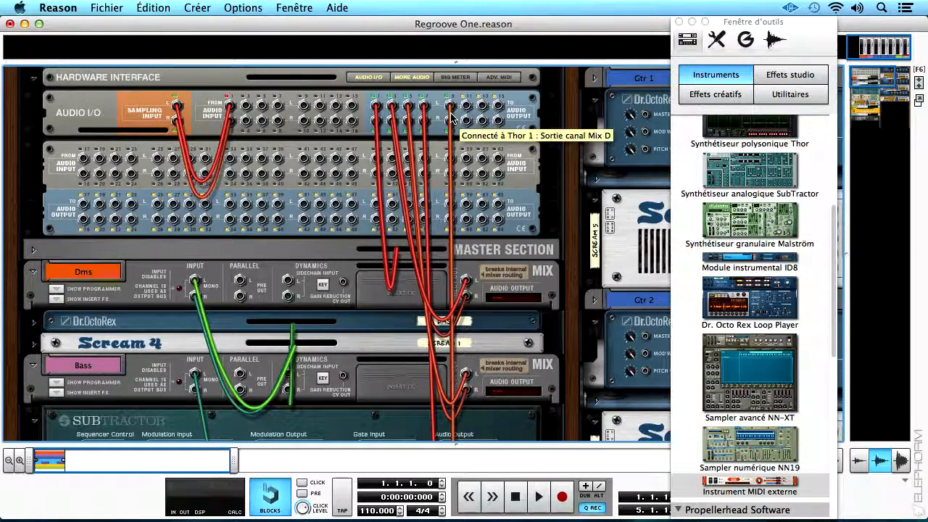
key("Tab")
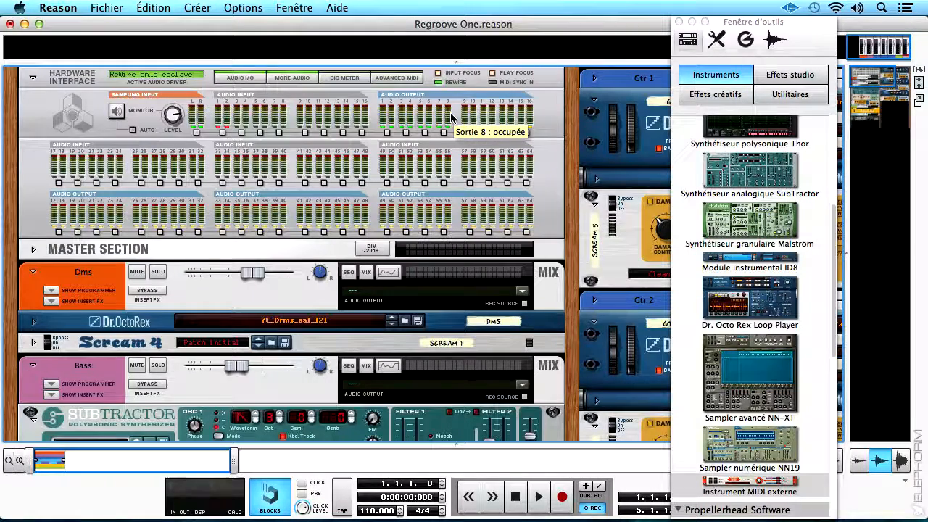
Close the tool window and examine the Thor 1 mixer channel's dynamics, EQ, inserts, sends and fader before returning to the rack
key("F5")
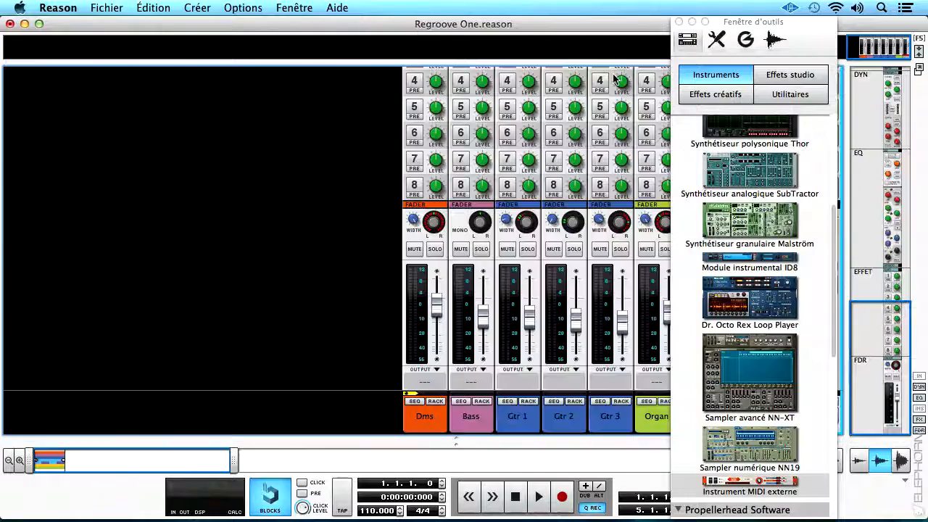
left_click(678, 23)
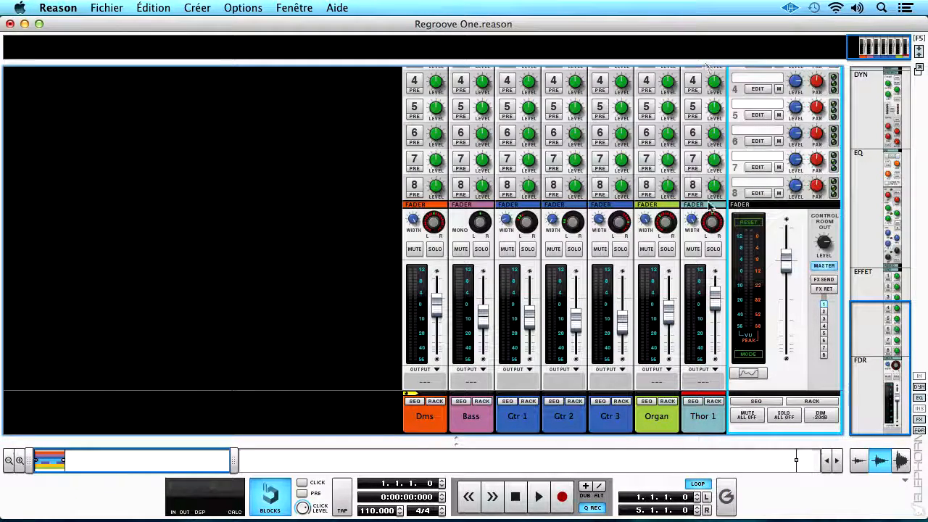
left_click_drag(875, 390, 870, 149)
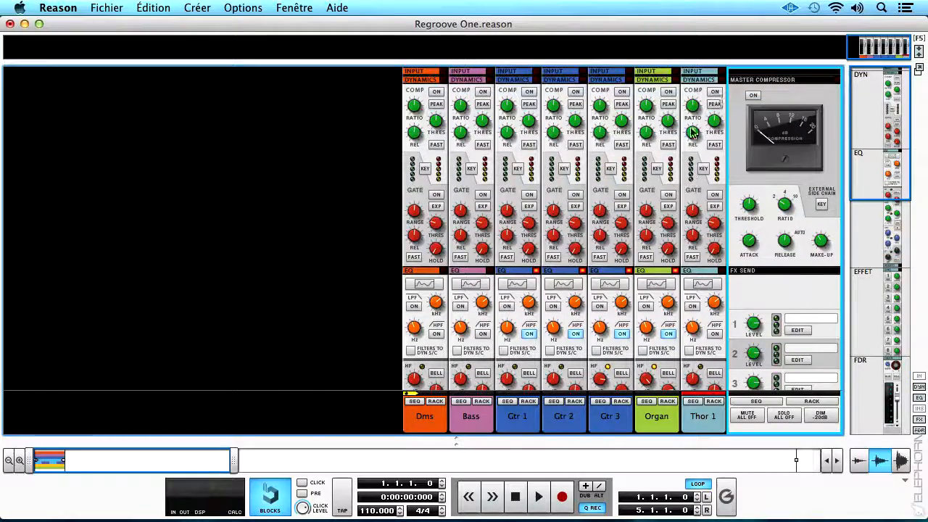
left_click_drag(866, 182, 869, 330)
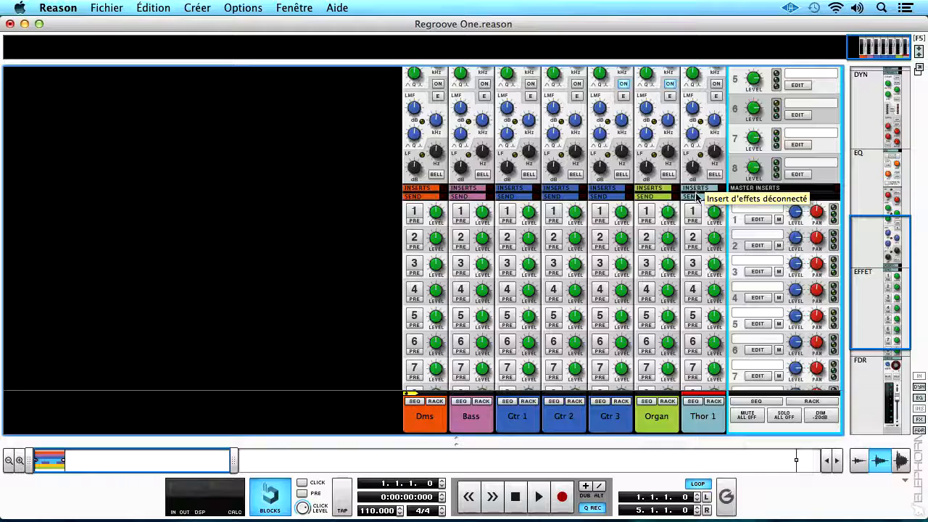
left_click_drag(858, 285, 870, 377)
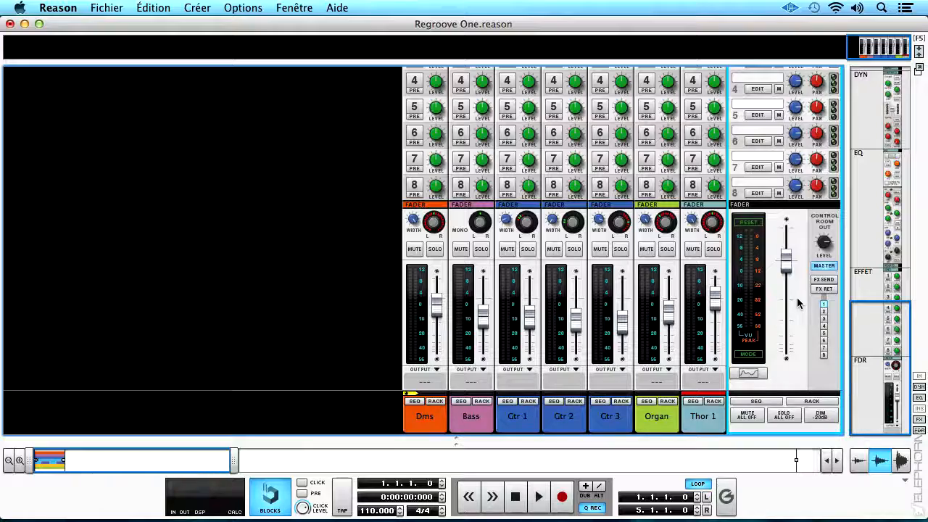
key("F6")
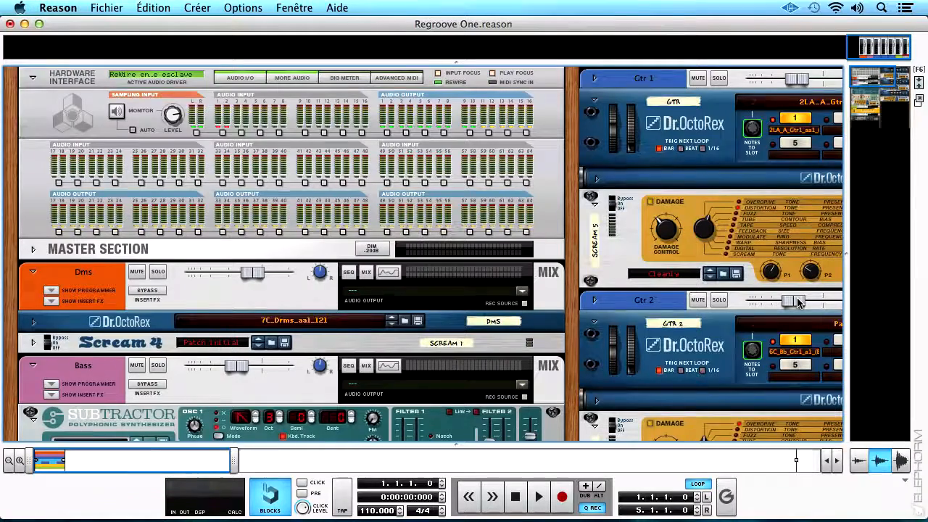
Switch to Pro Tools and shrink the edit window so the Inst 1 track and Reason's Thor 1 device are both in view
key("ctrl+Up")
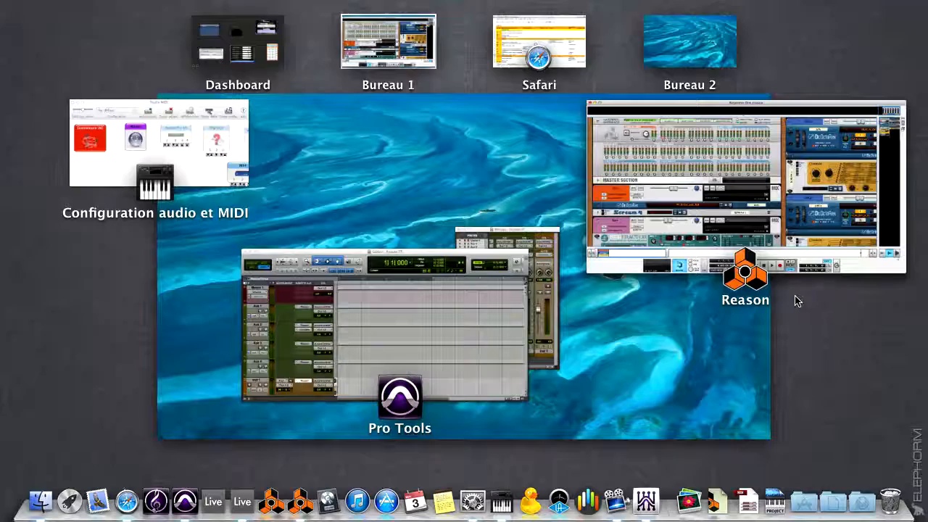
left_click(409, 331)
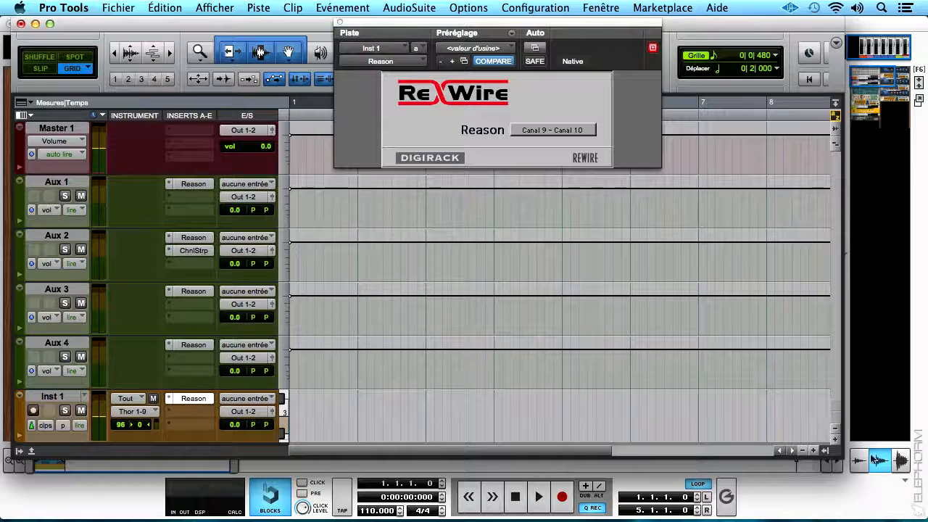
left_click_drag(843, 455, 803, 286)
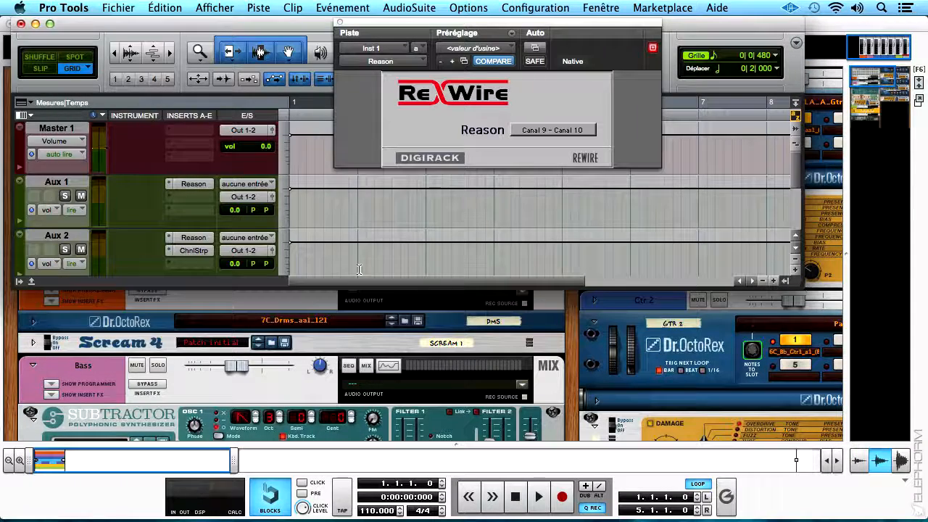
scroll(284, 224, "down", 4)
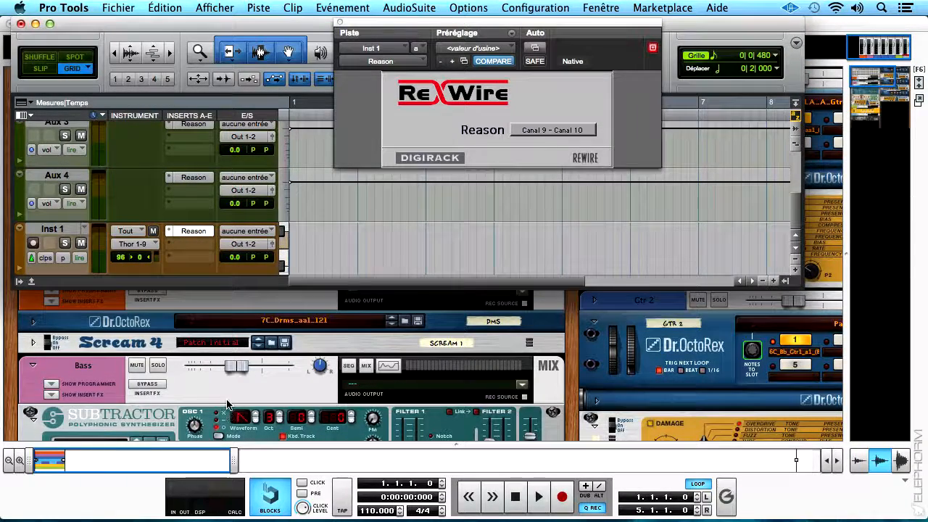
scroll(227, 404, "down", 5)
scroll(227, 404, "down", 15)
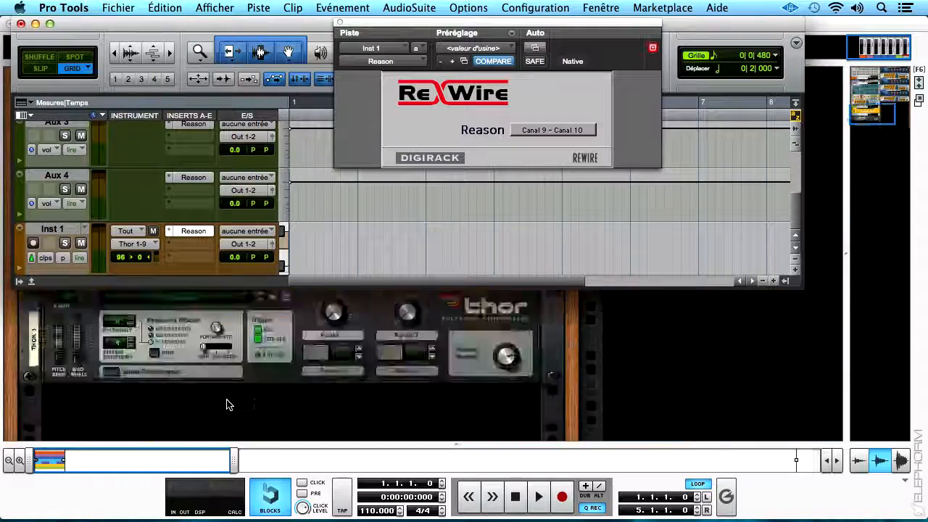
scroll(227, 405, "up", 5)
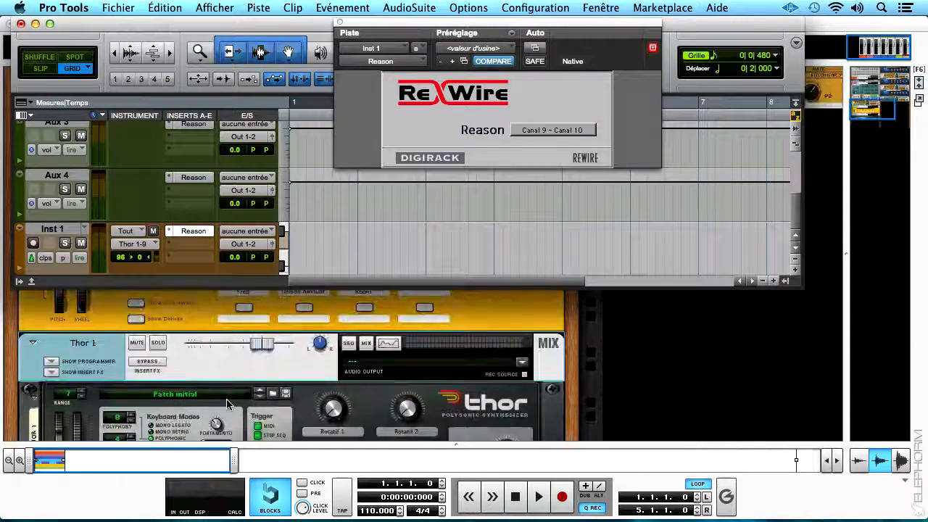
scroll(226, 405, "down", 3)
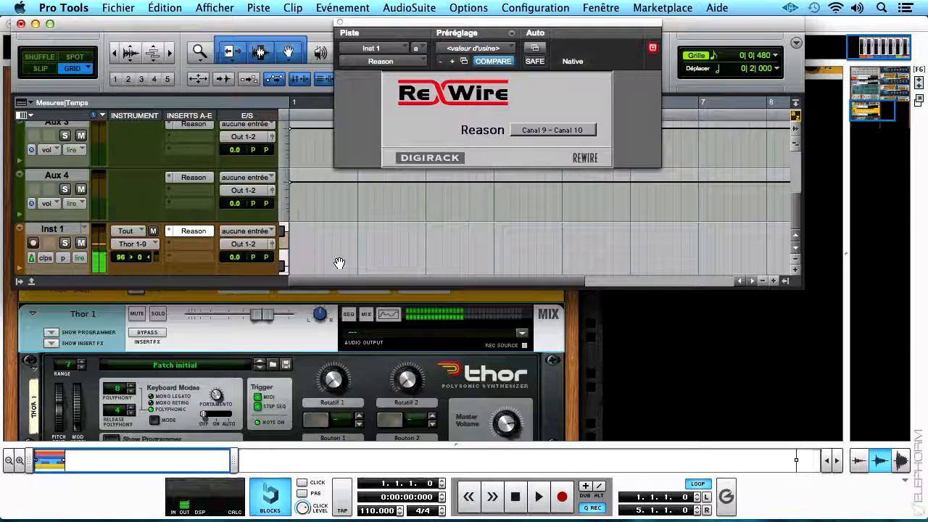
Insert Avid's multichannel Channel Strip (stéréo) on Inst 1, in the slot directly after Reason
left_click(193, 245)
mouse_move(240, 268)
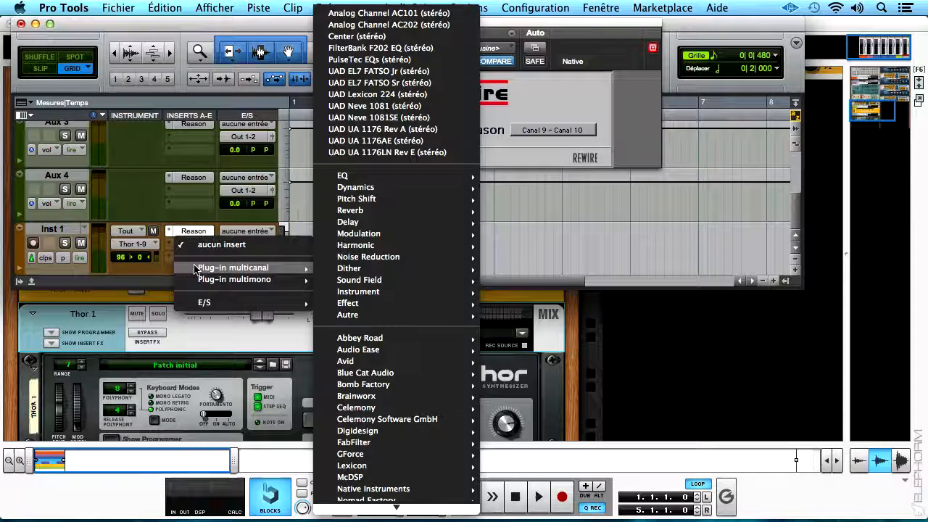
mouse_move(412, 360)
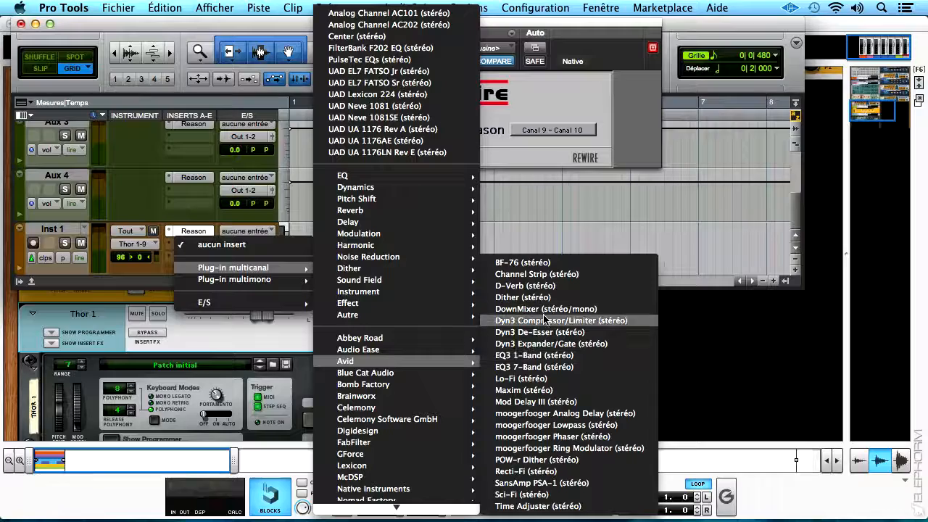
left_click(534, 274)
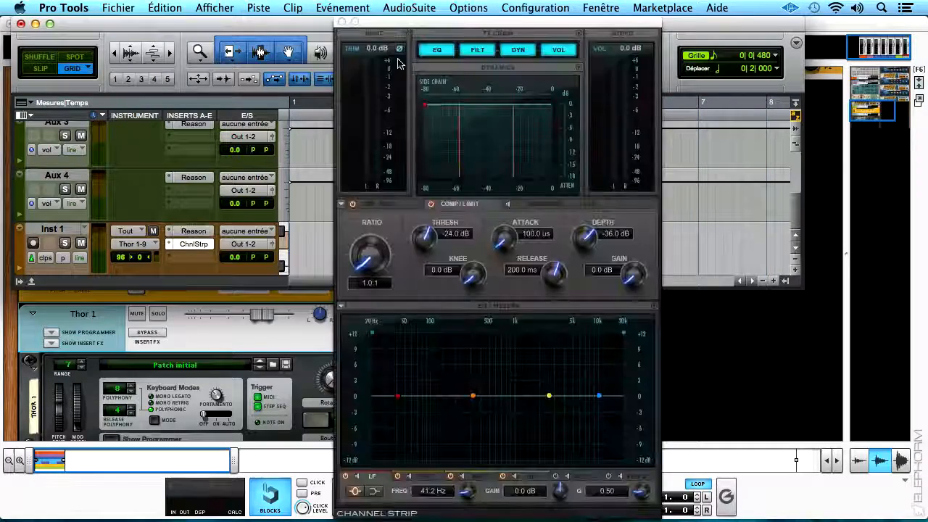
Move the Channel Strip window clear of the Thor device, lower its yellow EQ band and raise the blue high band
left_click_drag(386, 37, 625, 30)
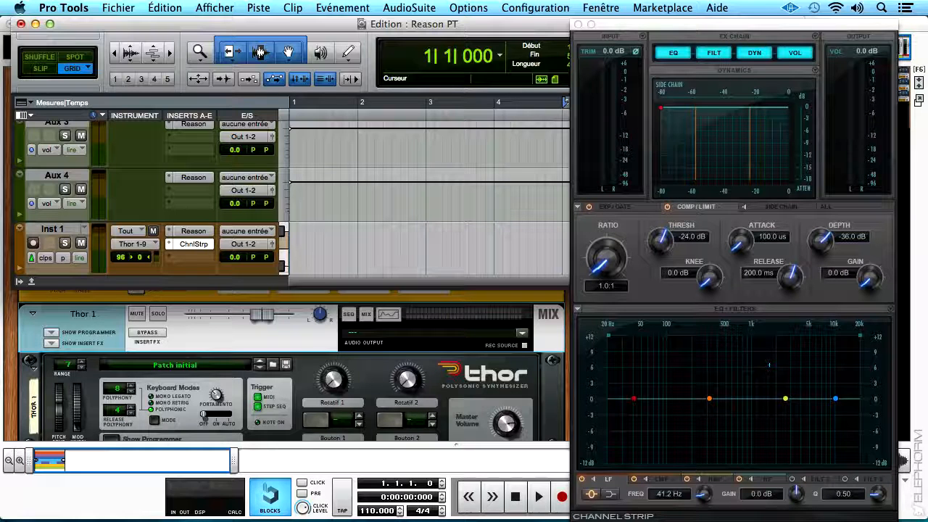
left_click_drag(787, 400, 782, 421)
left_click_drag(835, 400, 836, 367)
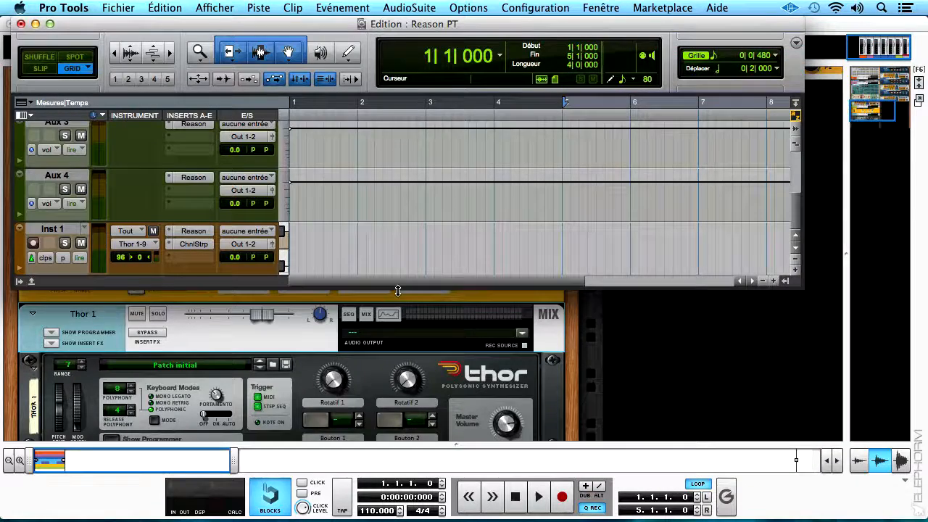
Enlarge the edit window to show all tracks, and check the default Thru instrument setting in the MIDI preferences
left_click_drag(399, 290, 398, 507)
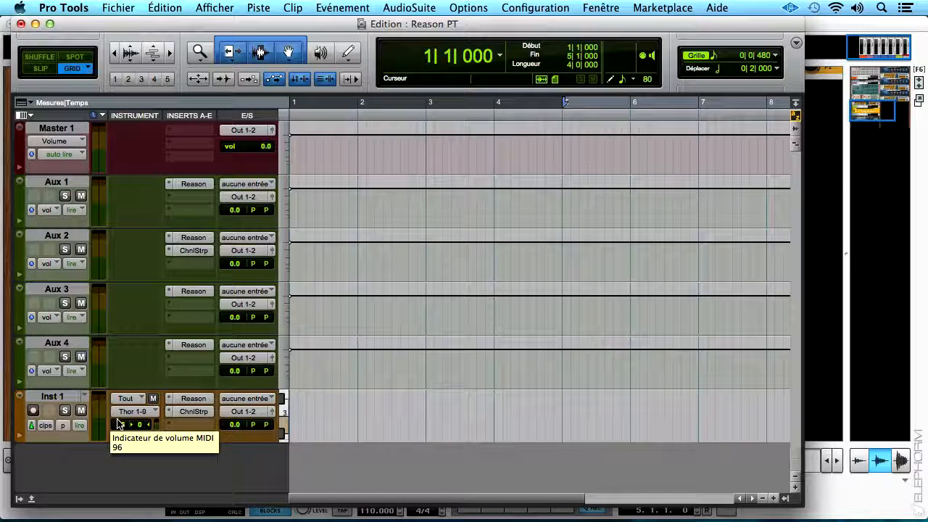
left_click(64, 8)
left_click(73, 46)
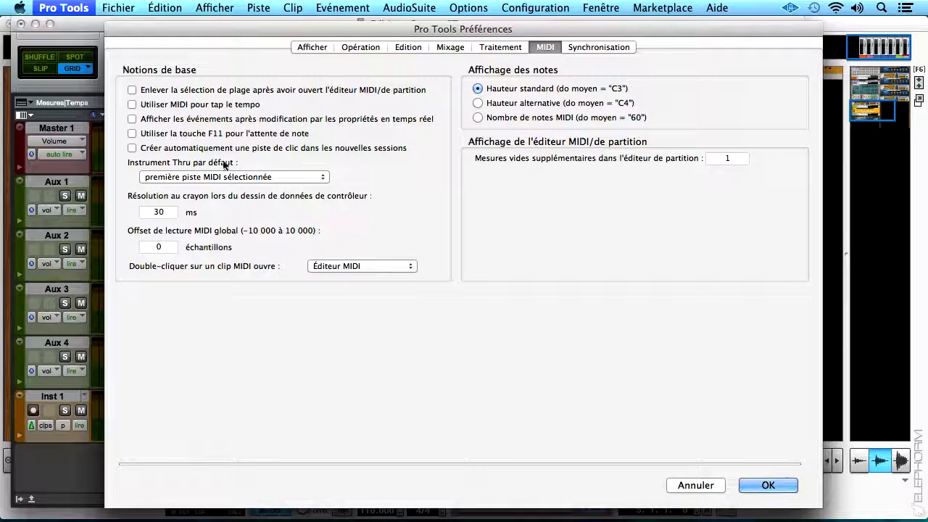
left_click(765, 484)
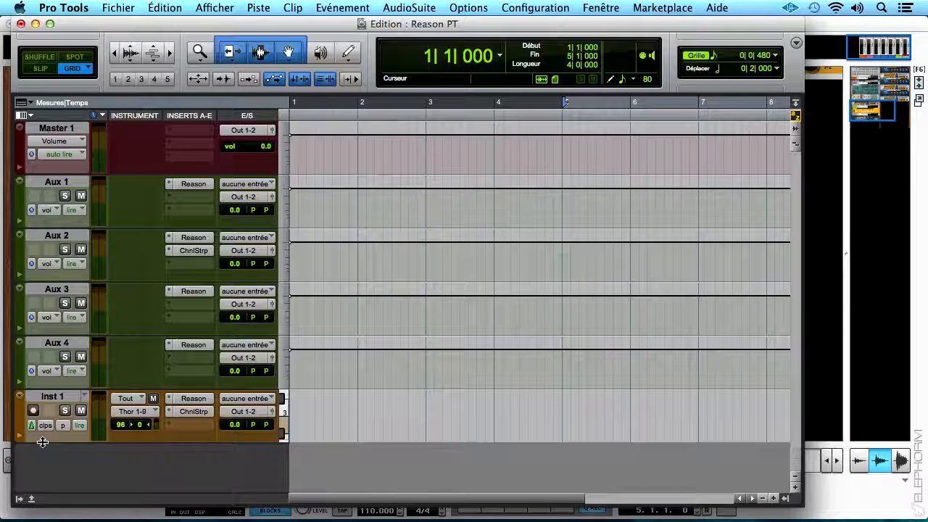
Create one stereo instrument track in ticks and assign its MIDI output to Bass - canal-9
key("super+shift+n")
key("super+Right")
key("super+Down")
key("super+Down")
key("super+Down")
key("super+Down")
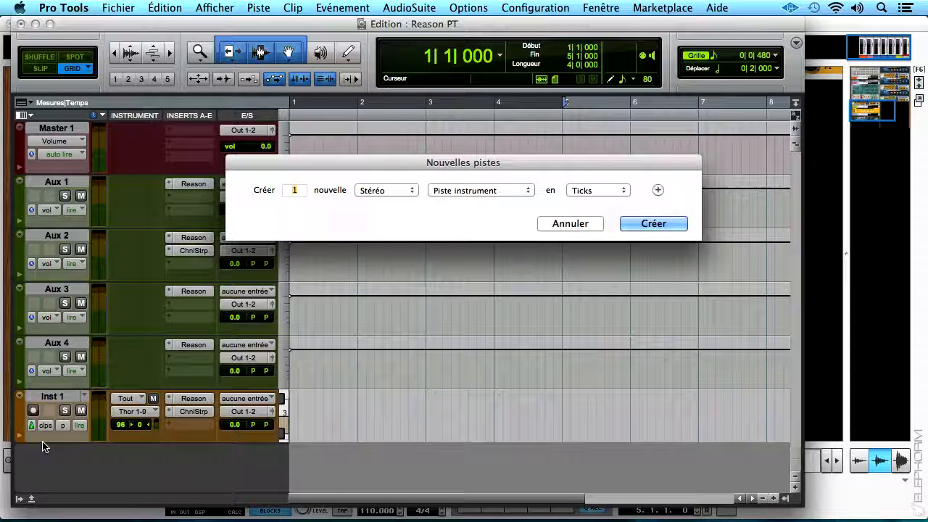
key("Return")
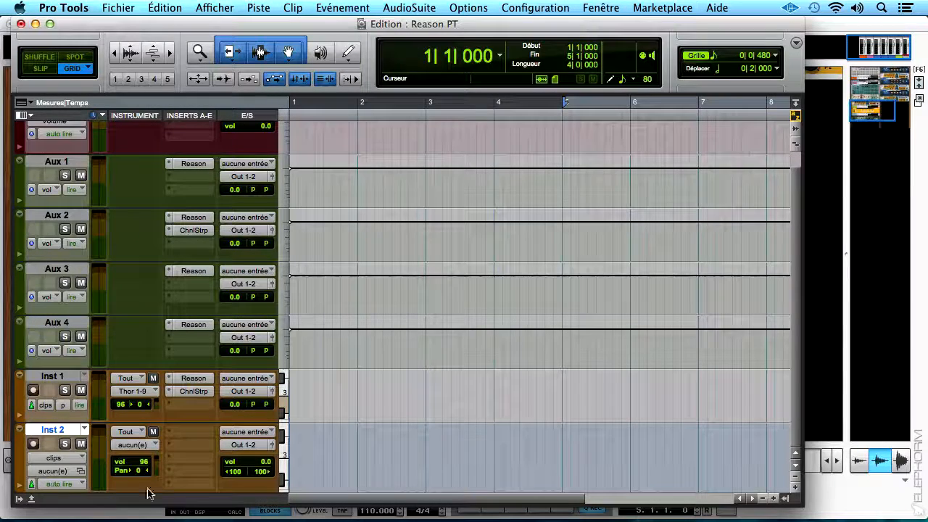
left_click(154, 450)
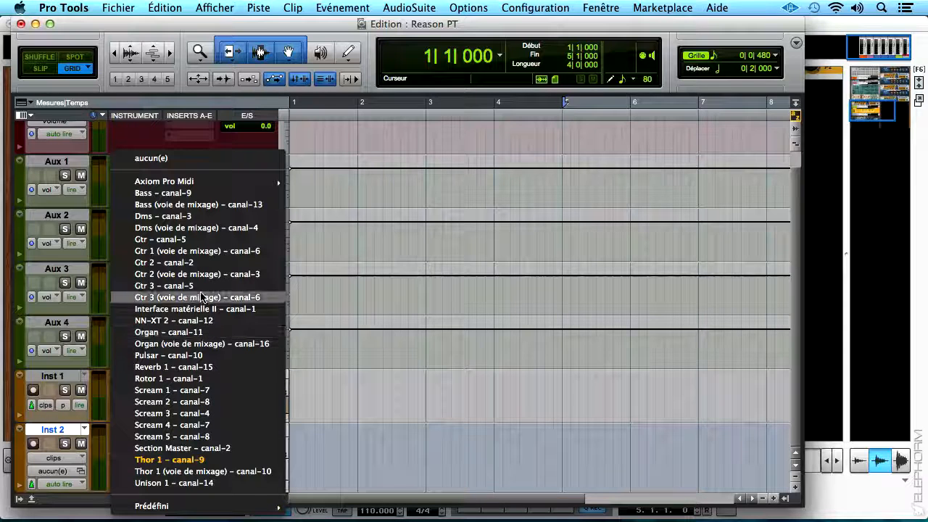
left_click(182, 193)
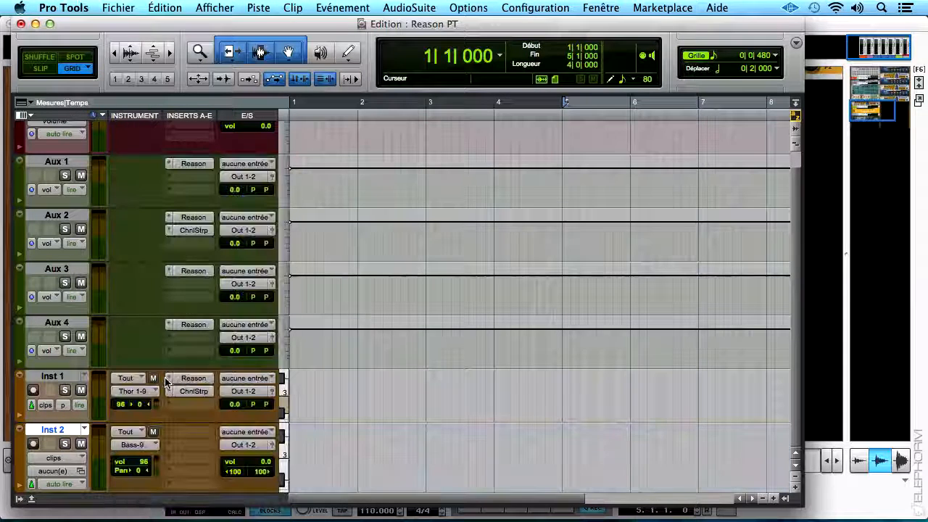
Alternate the track selection between Inst 1 and Inst 2 to test which Reason instrument the keyboard plays
left_click(51, 376)
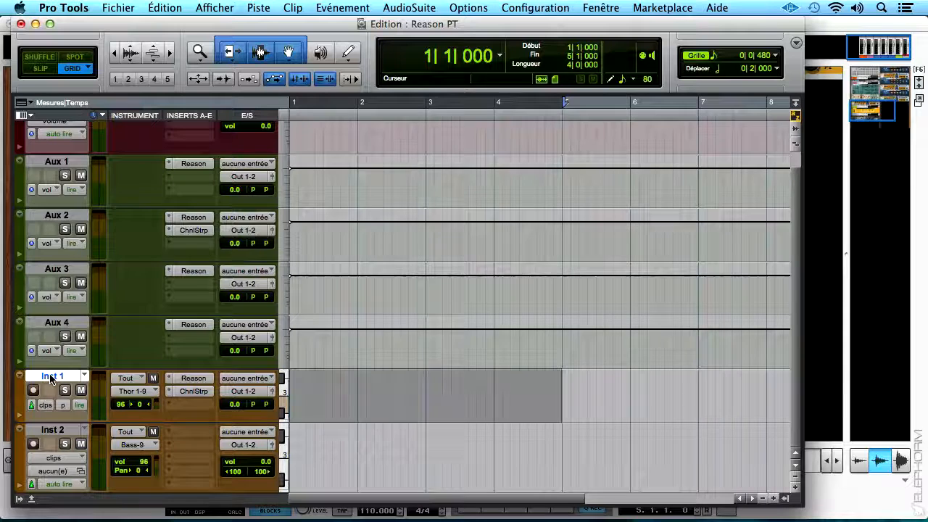
left_click(54, 431)
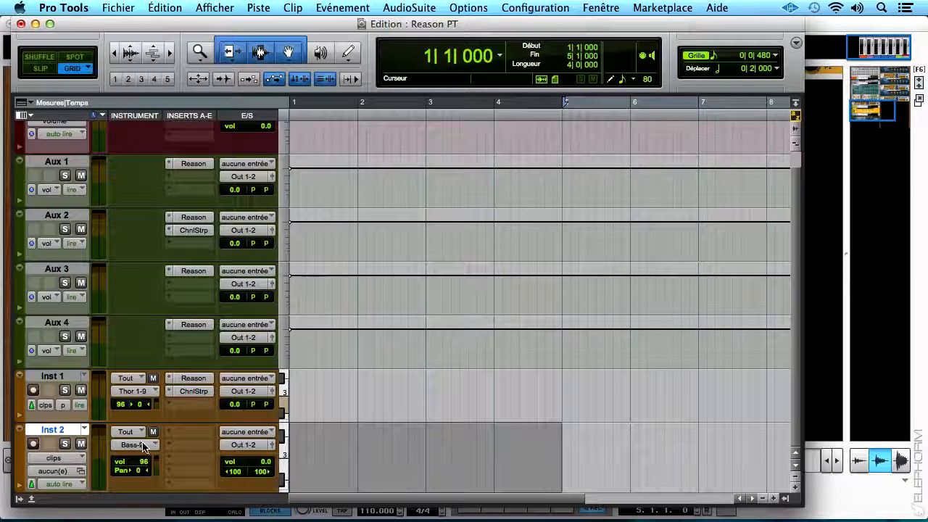
left_click(53, 375)
key("semicolon")
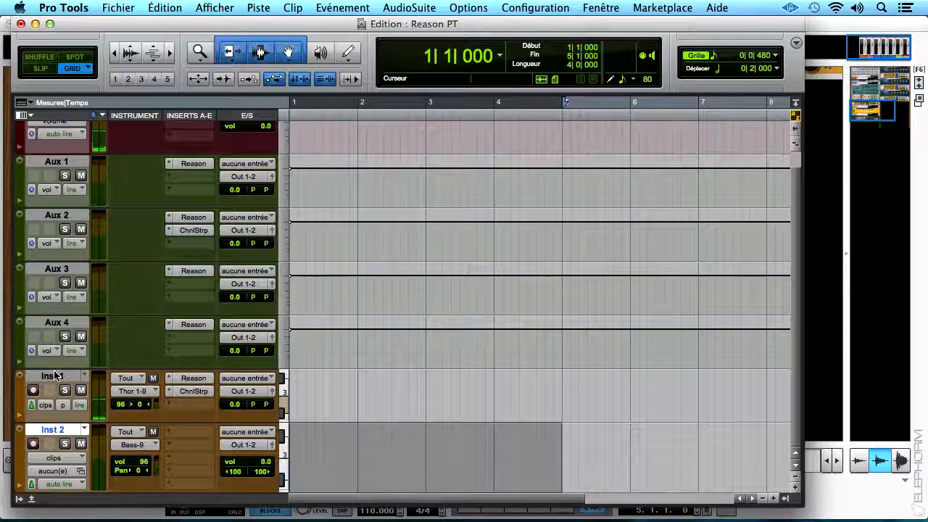